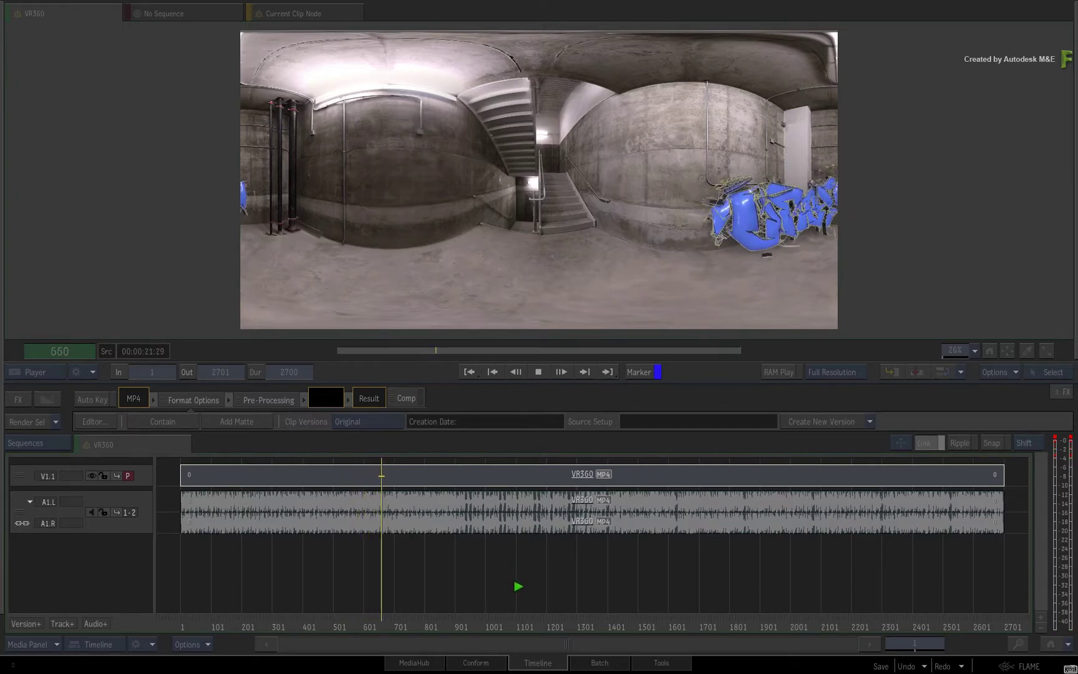
Stop the VR360 clip, scrub ahead to around frame 1783, then play and stop it again.
click(517, 587)
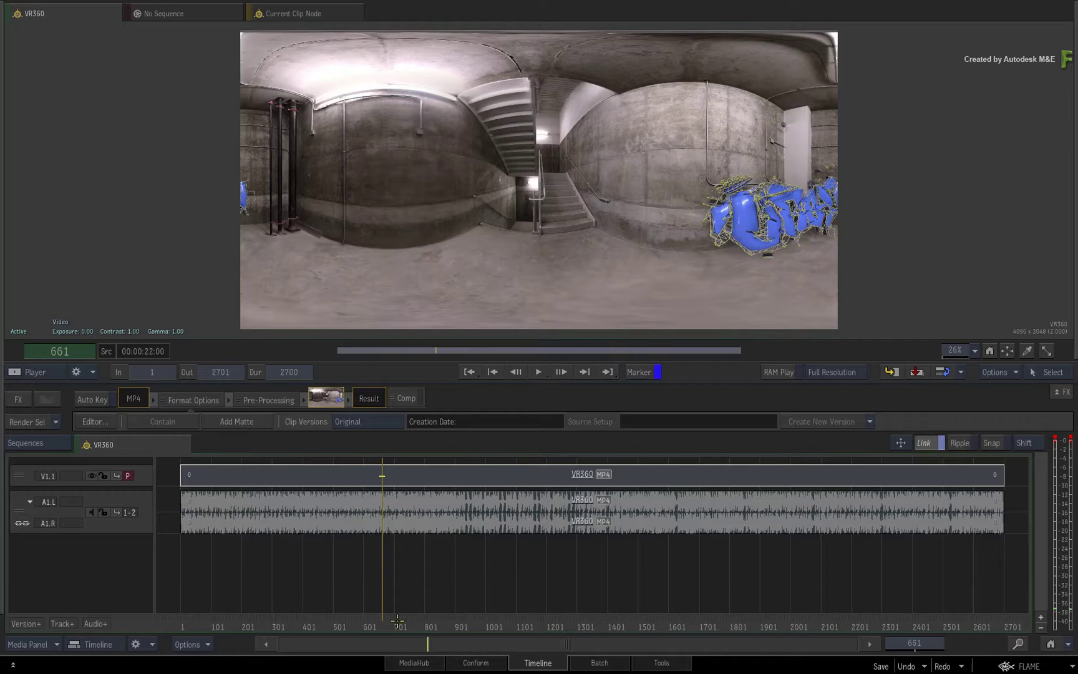
mouse_move(397, 620)
mouse_down()
mouse_move(682, 617)
mouse_move(632, 596)
mouse_move(677, 601)
mouse_up()
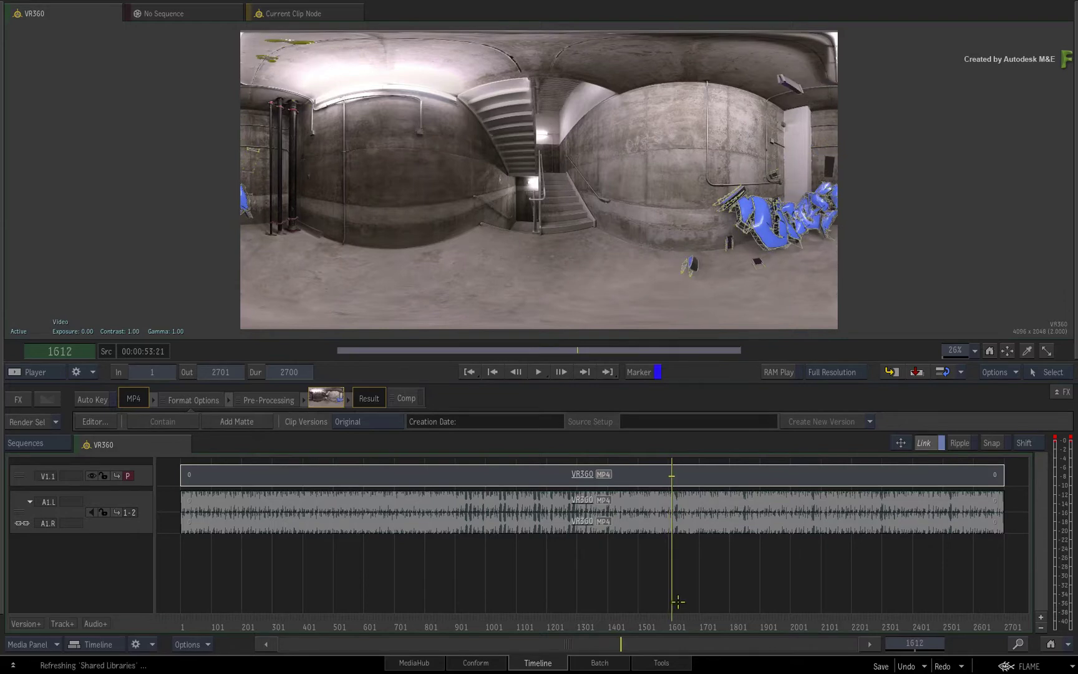
mouse_move(678, 601)
mouse_down()
mouse_move(724, 615)
mouse_move(707, 619)
mouse_up()
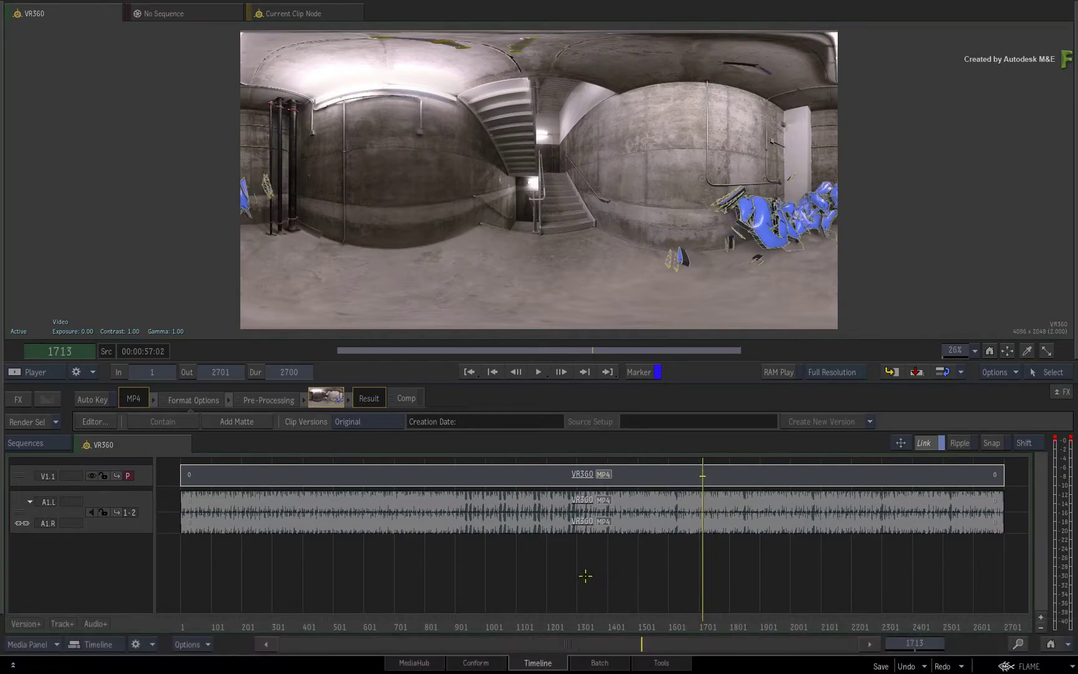
key(space)
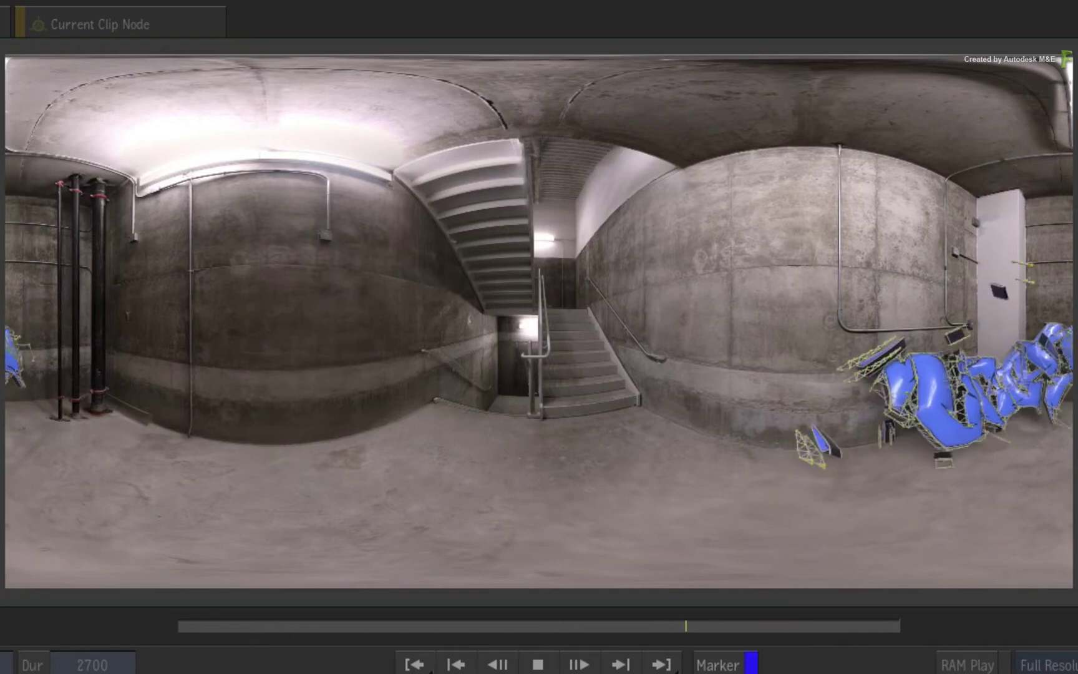
key(space)
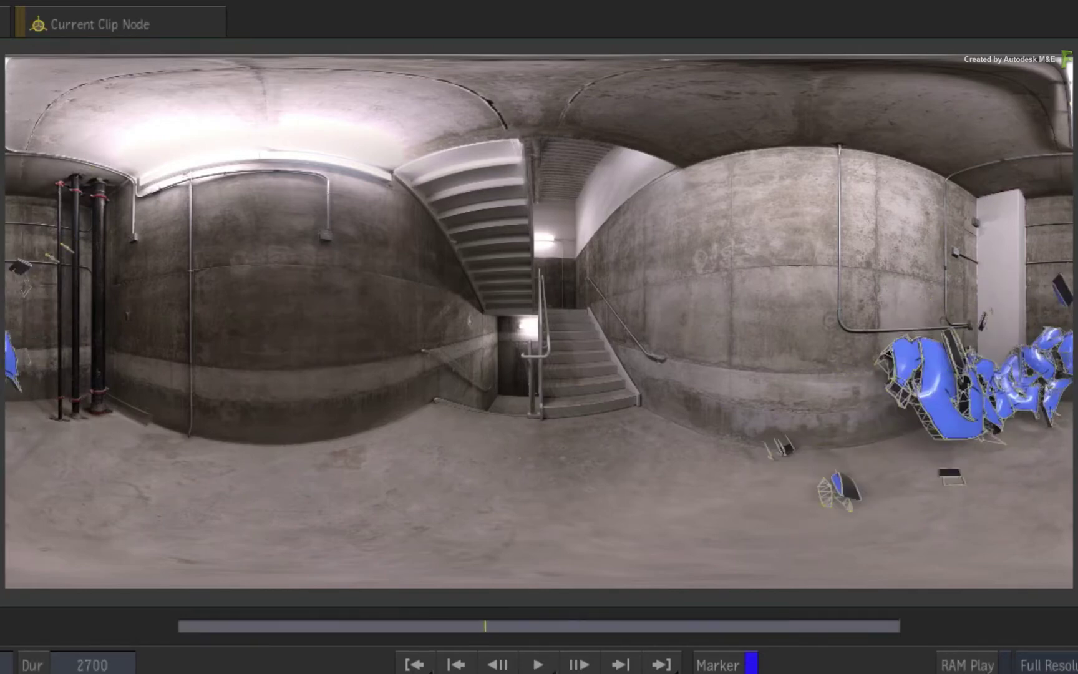
Switch the viewer to 360 VR viewing and scrub back to an earlier frame.
right_click(548, 322)
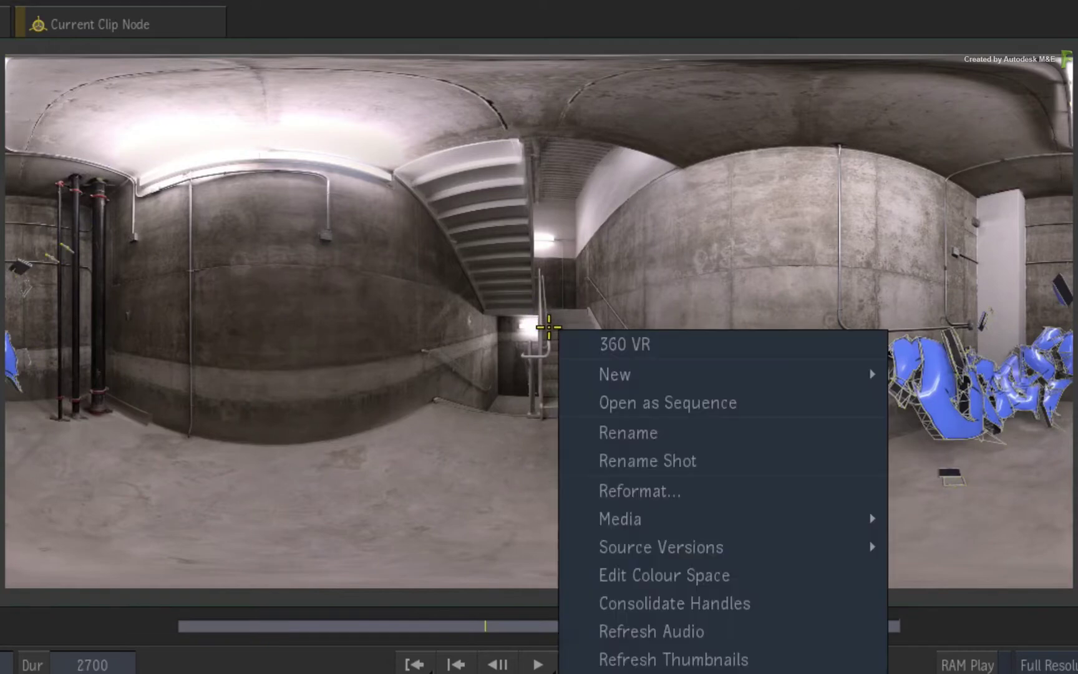
click(578, 345)
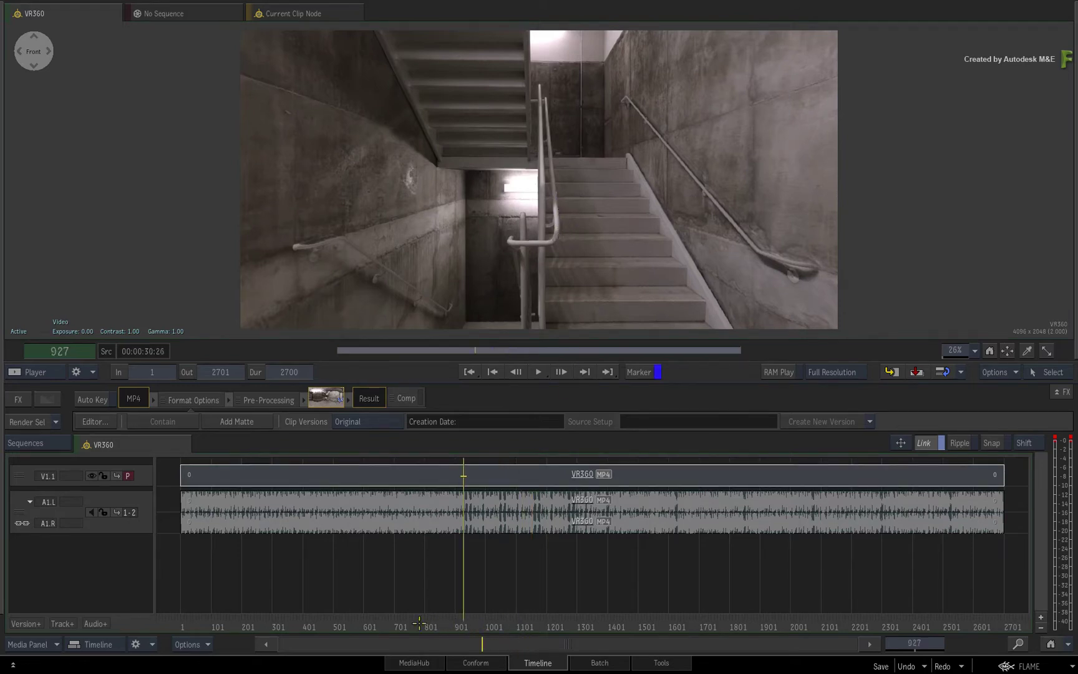
mouse_move(419, 622)
mouse_down()
mouse_move(203, 611)
mouse_move(222, 615)
mouse_up()
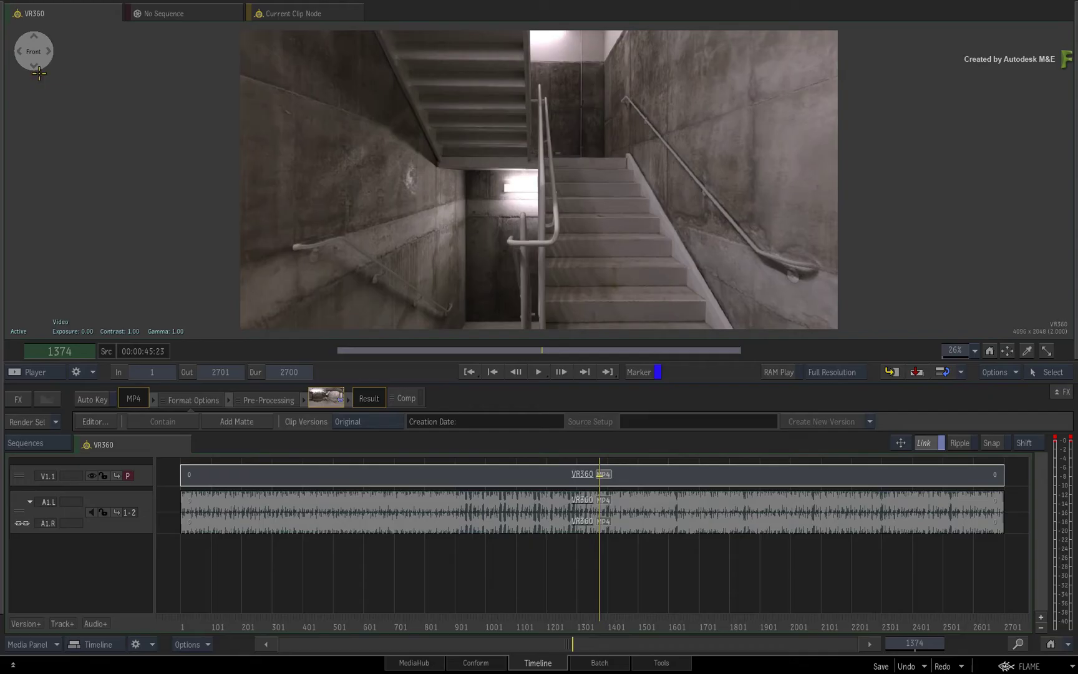
Use the navigation widget to look back, up, then turn right toward the concrete wall.
click(46, 52)
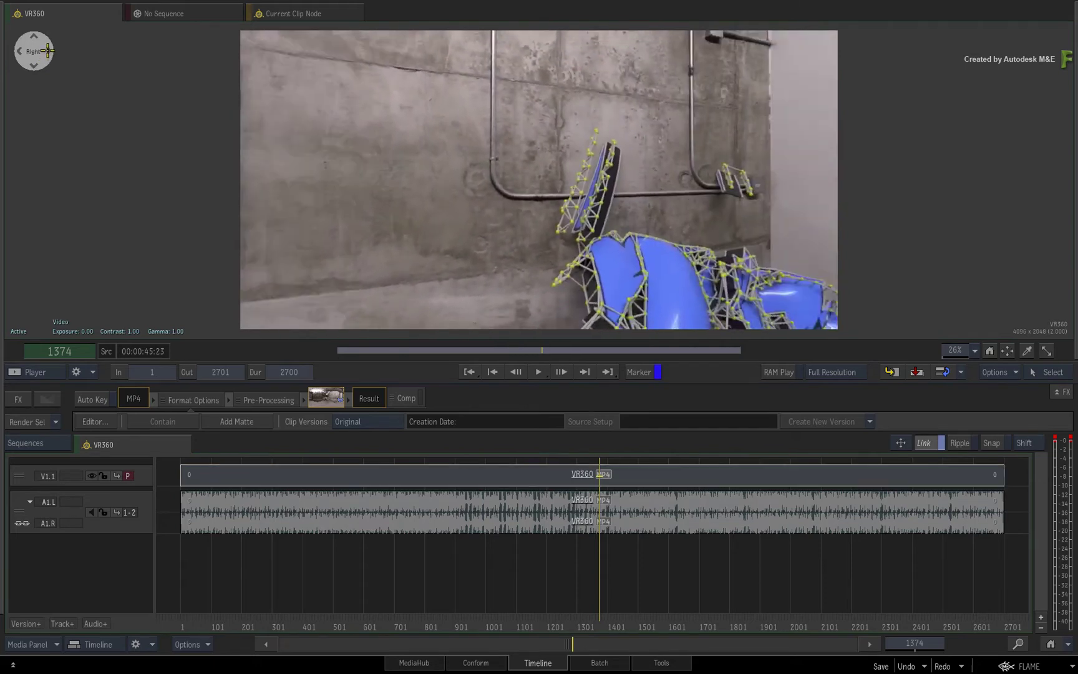
click(35, 65)
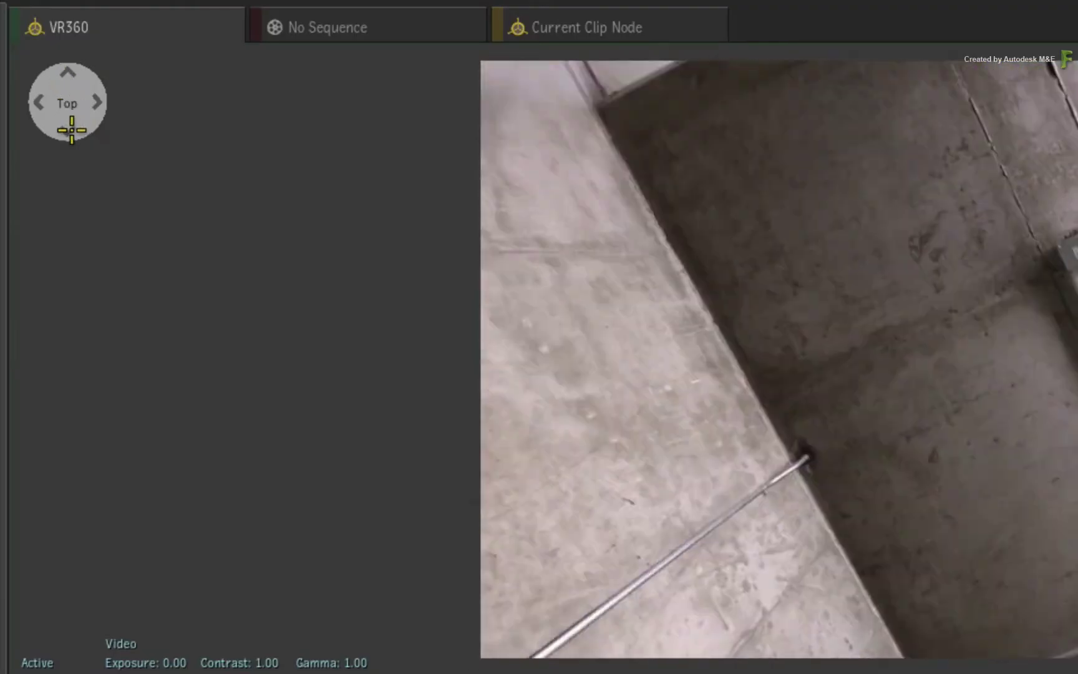
click(72, 129)
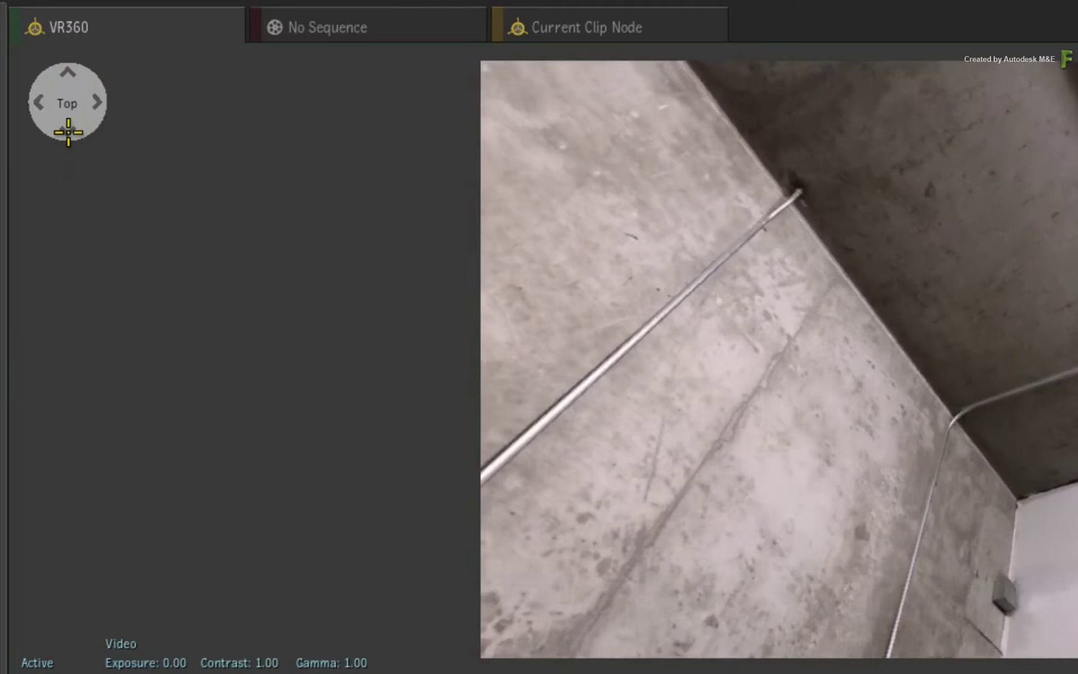
click(37, 102)
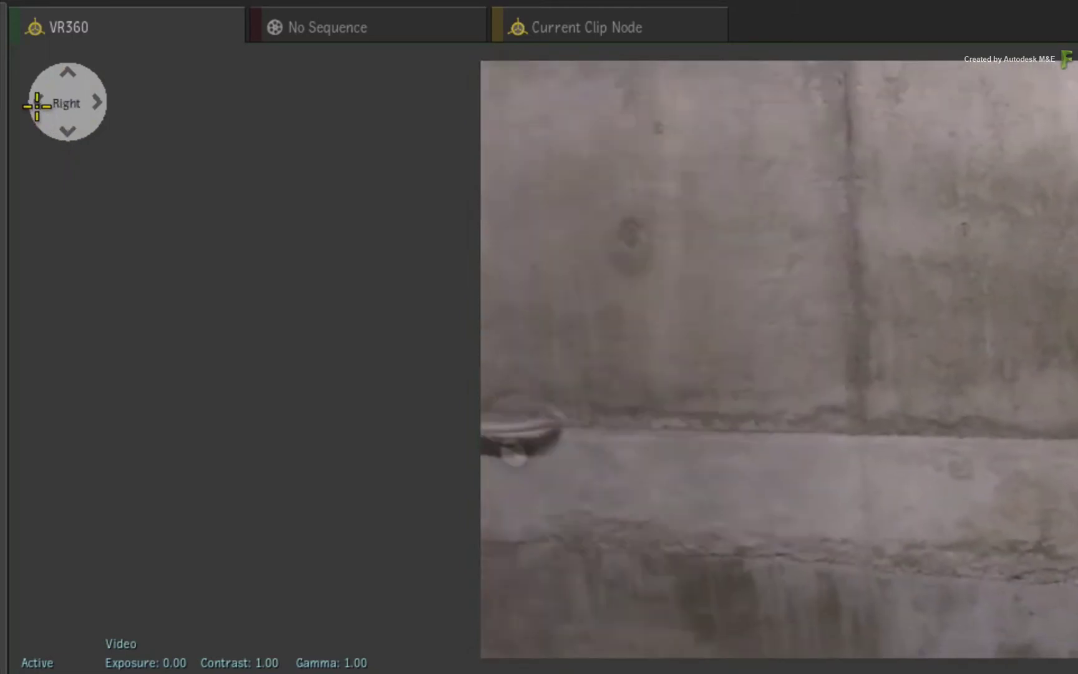
click(37, 103)
click(88, 105)
Swing the 360 view around to the blue sculpture, then reset it to face front.
click(89, 104)
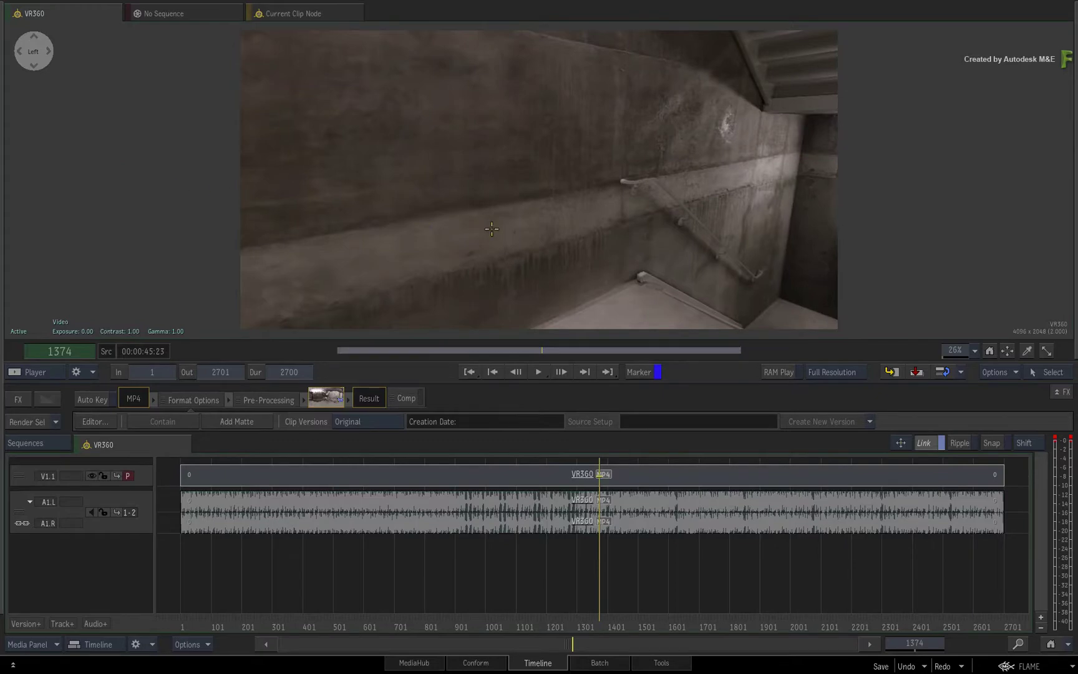
mouse_move(596, 186)
mouse_down()
mouse_move(659, 197)
mouse_move(665, 236)
mouse_move(583, 167)
mouse_move(567, 192)
mouse_move(544, 189)
mouse_up()
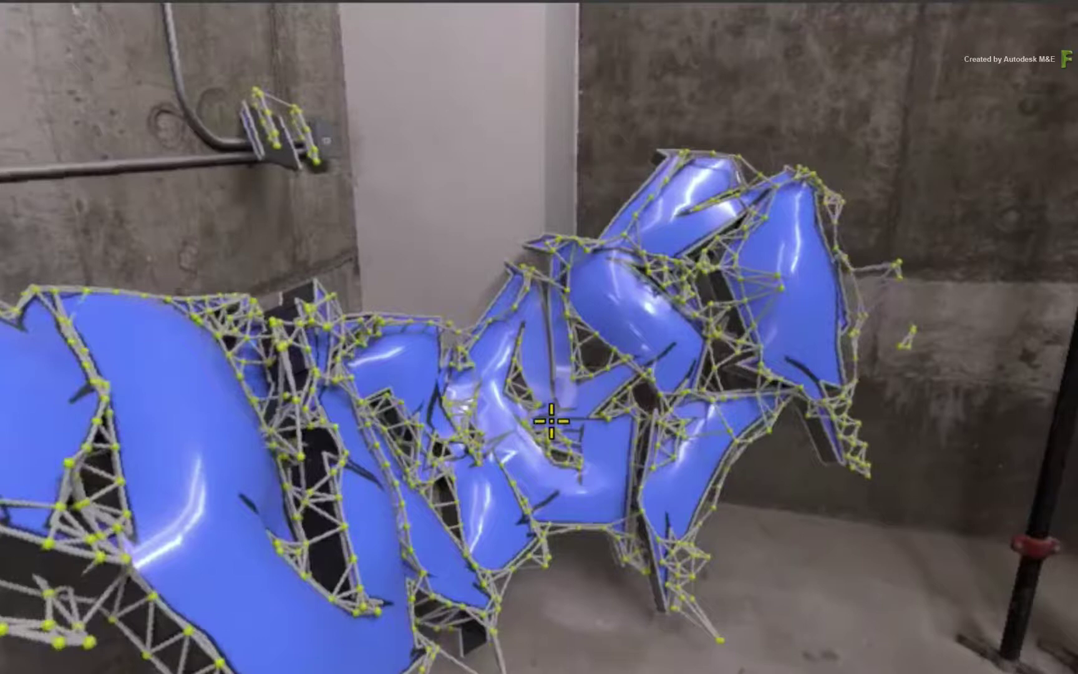
right_click(344, 218)
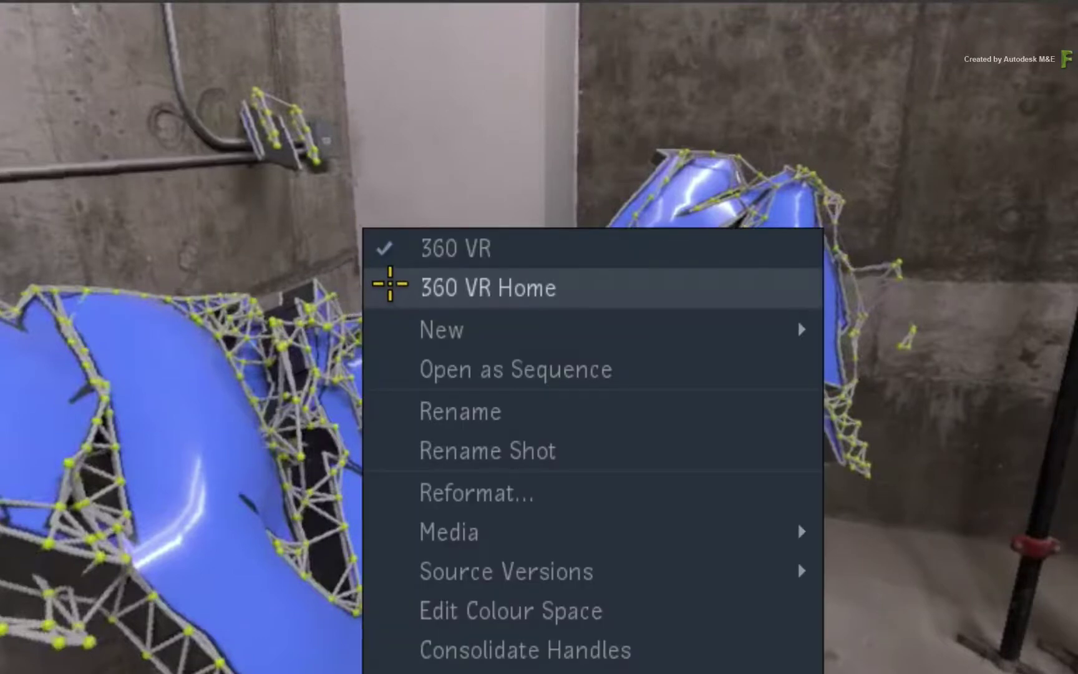
click(203, 339)
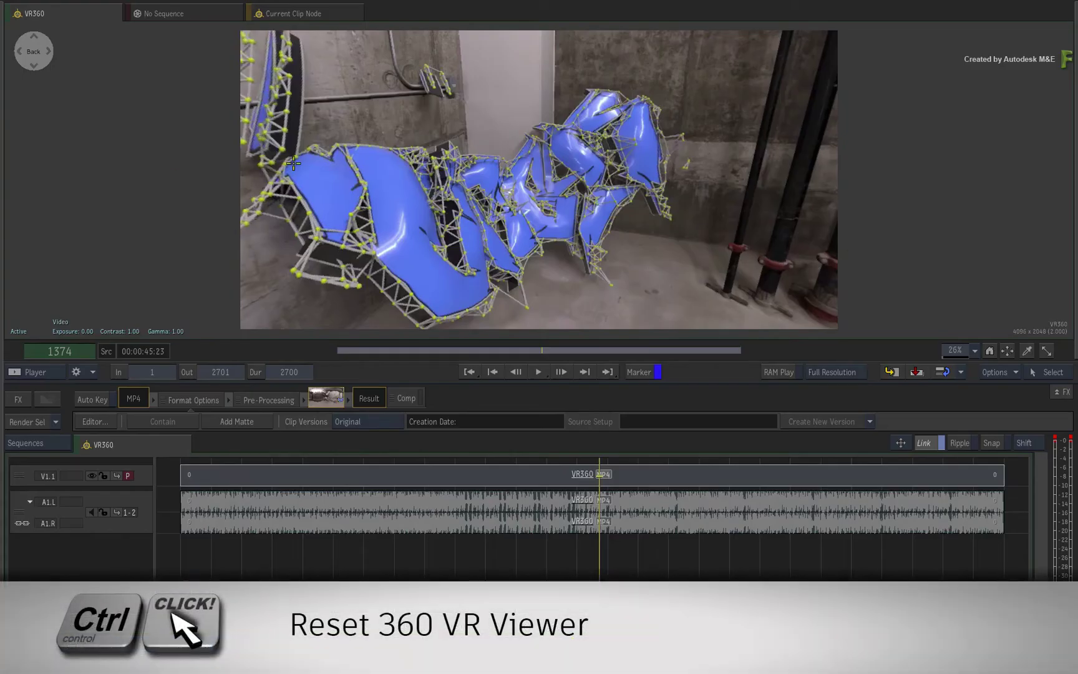
ctrl+click(33, 53)
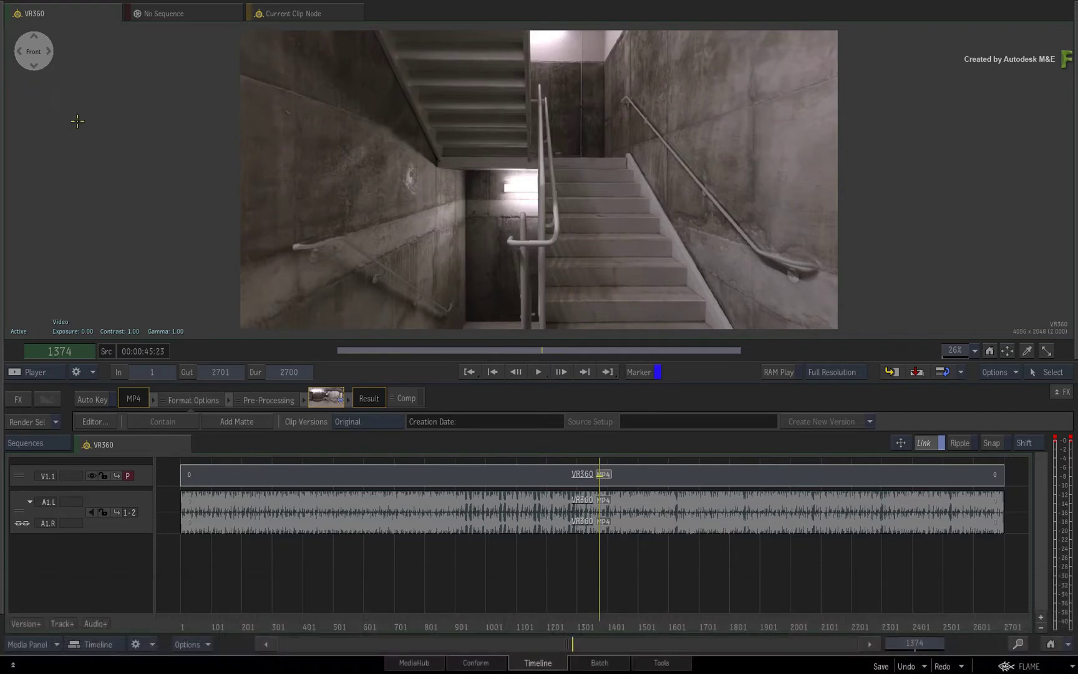
Play in 360 VR while looking around, stop, and turn toward the wall and pillar.
click(538, 372)
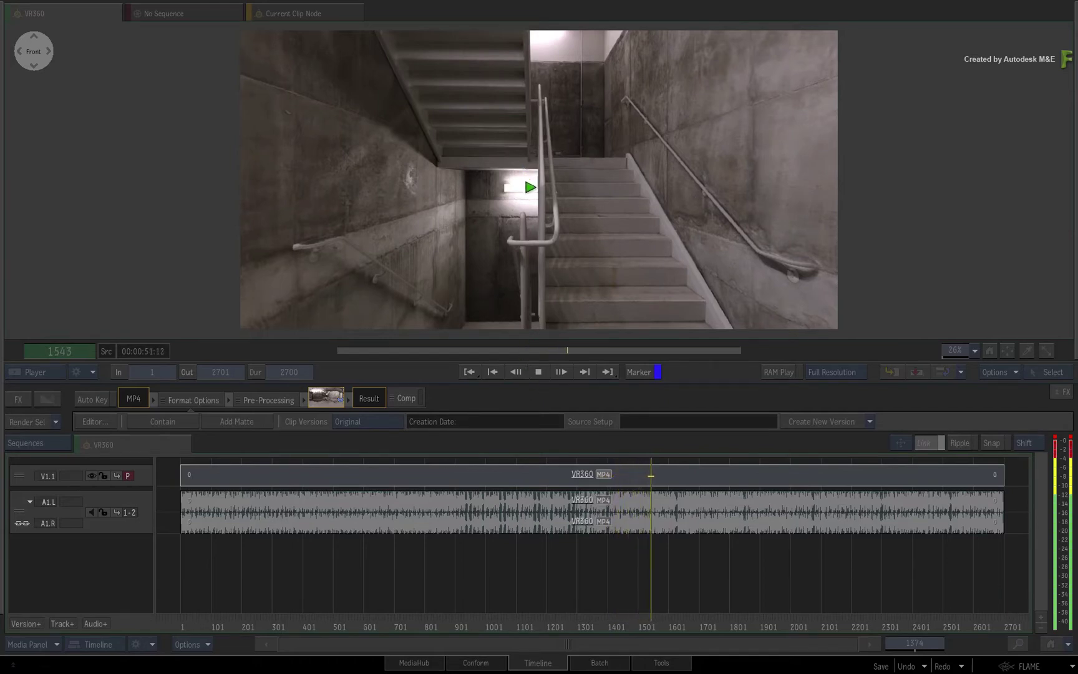
mouse_move(551, 169)
mouse_down()
mouse_move(395, 180)
mouse_move(498, 194)
mouse_move(439, 186)
mouse_move(454, 257)
mouse_move(446, 176)
mouse_up()
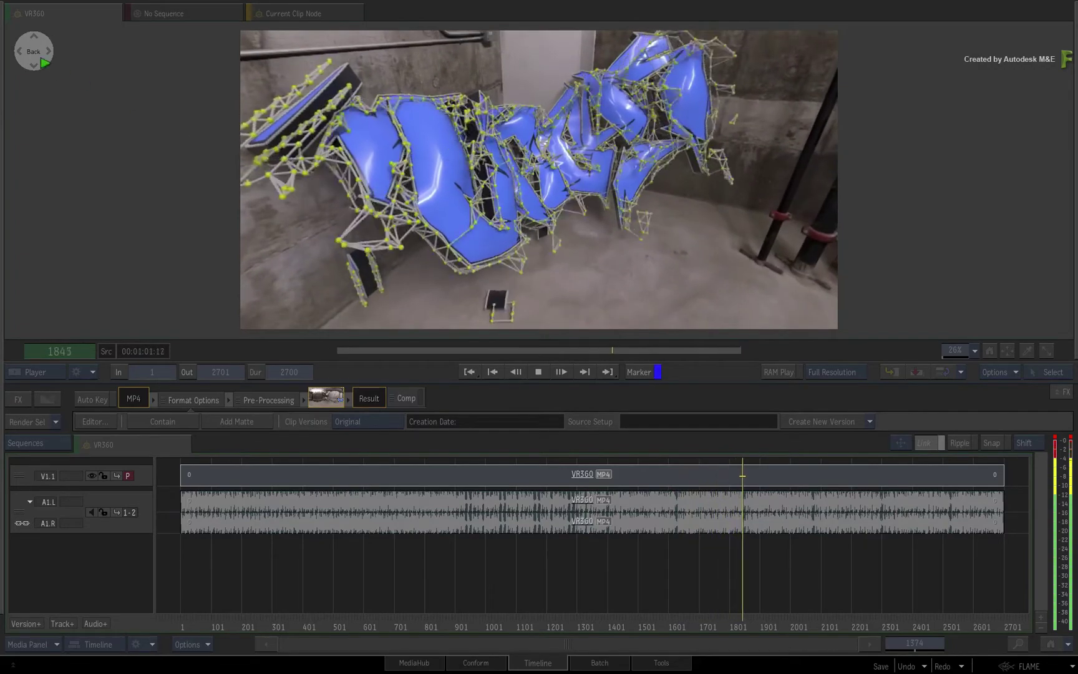
click(35, 56)
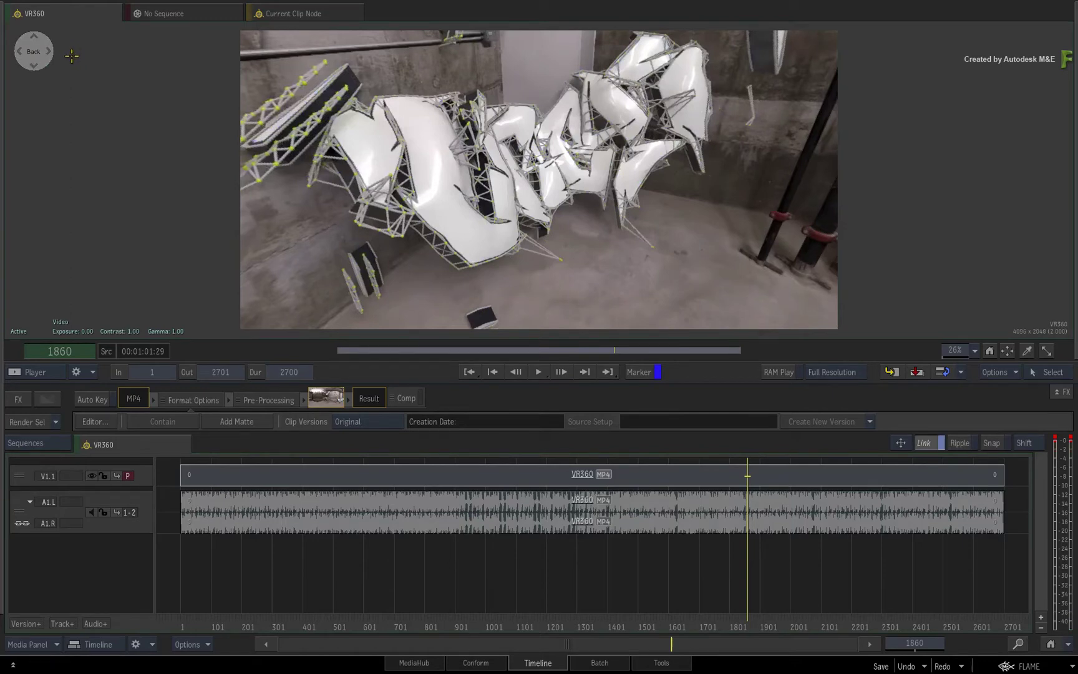
mouse_move(504, 154)
mouse_down()
mouse_move(497, 185)
mouse_move(508, 155)
mouse_up()
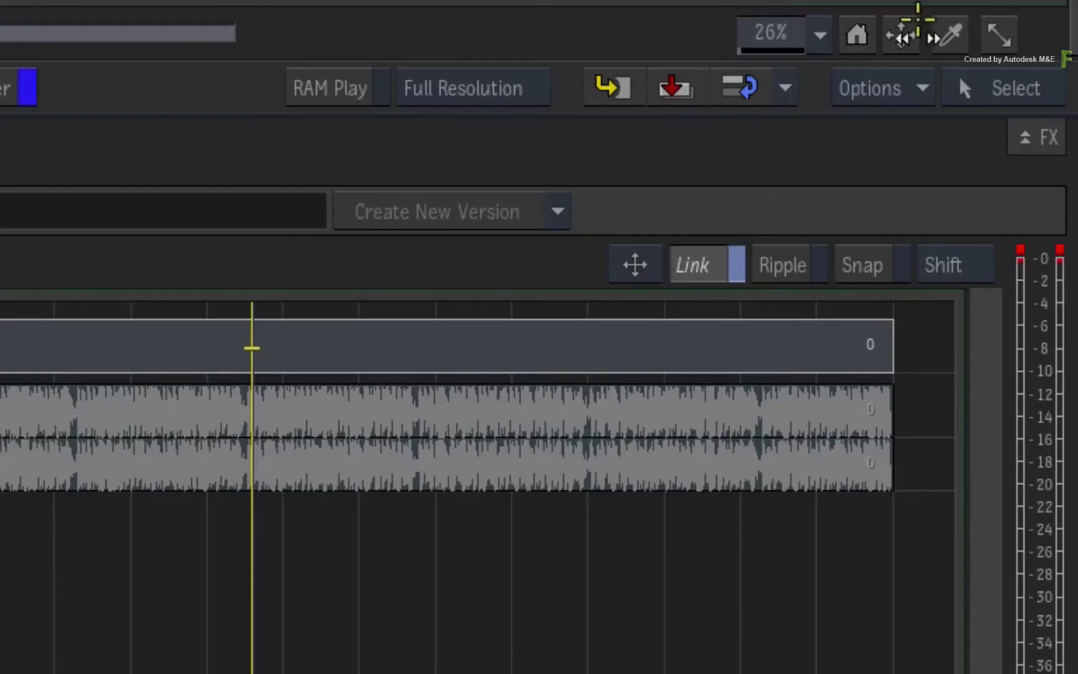
Show the Player's viewing settings, toggle 360 VR off and on, and drag the Pitch value.
click(917, 89)
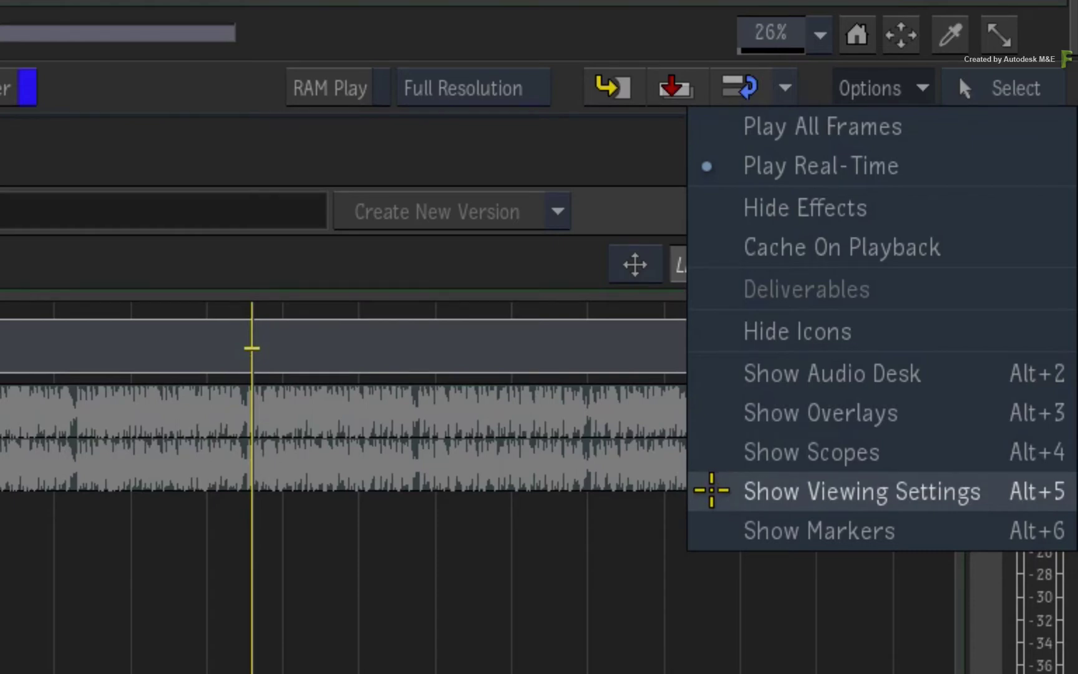
click(711, 488)
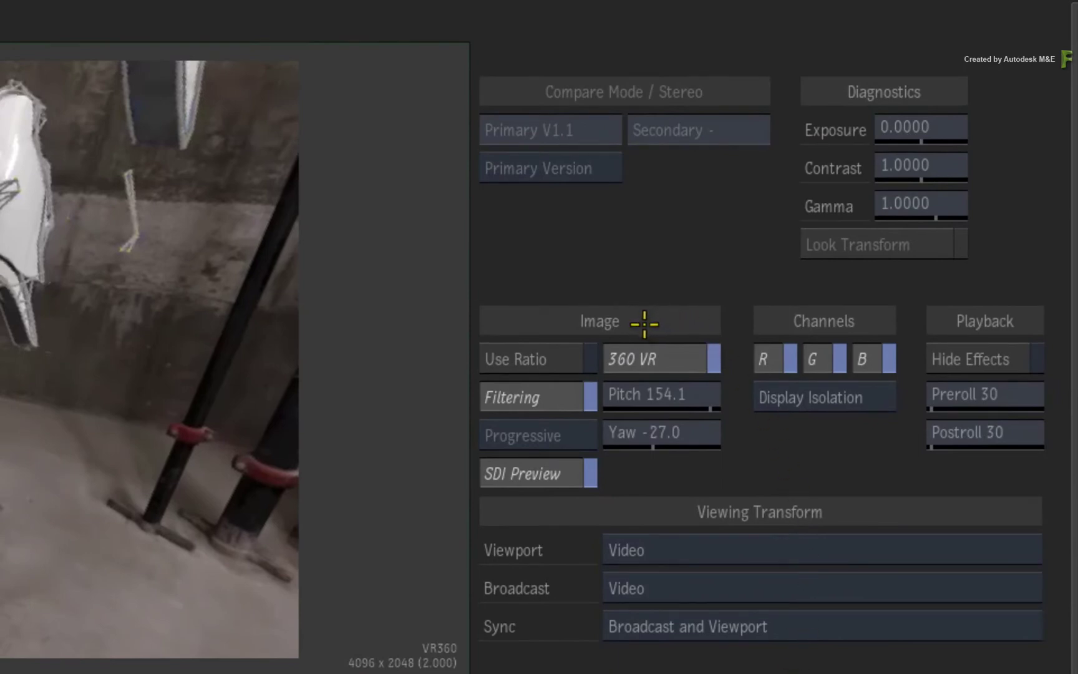
click(682, 358)
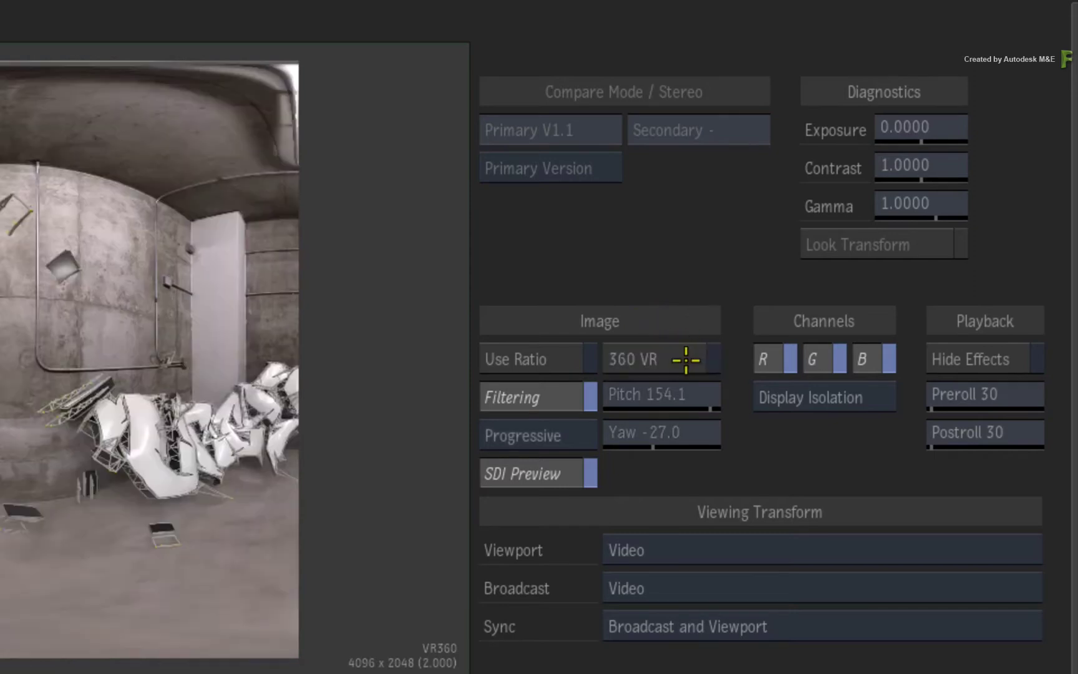
click(684, 357)
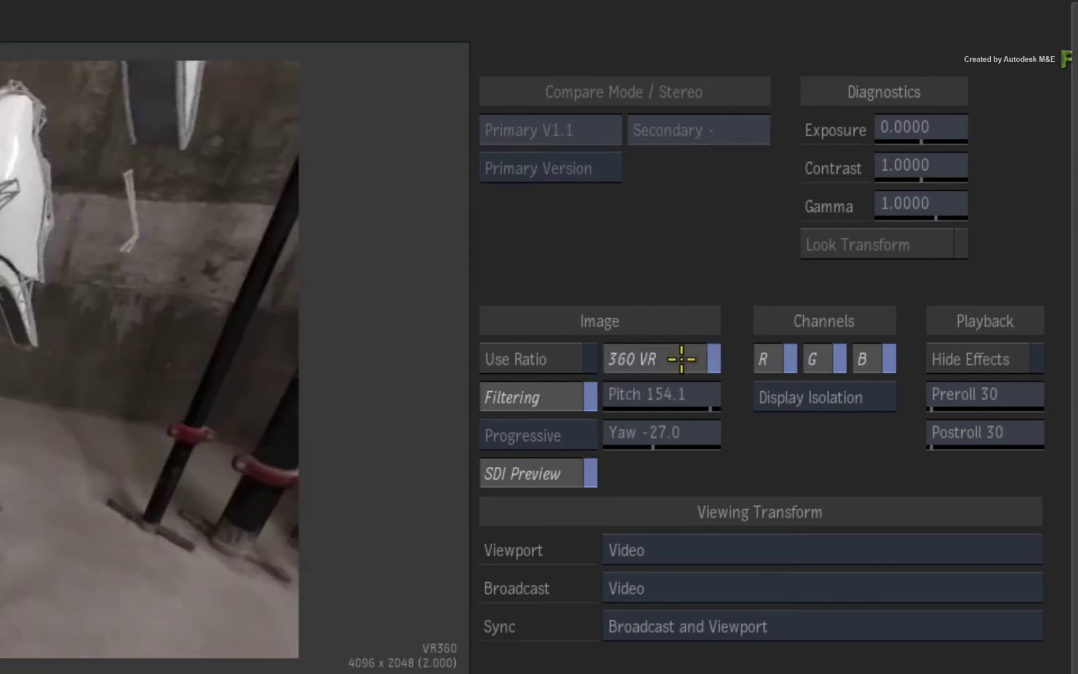
mouse_move(685, 392)
mouse_down()
mouse_move(675, 397)
mouse_move(718, 387)
mouse_move(858, 217)
mouse_move(773, 313)
mouse_up()
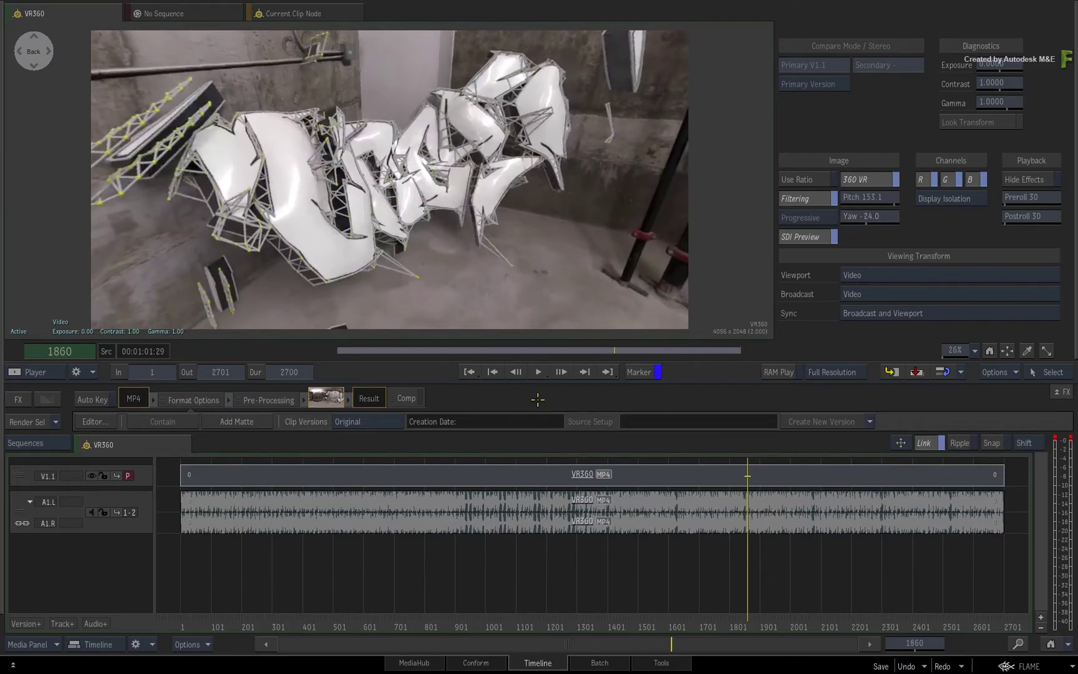
Play while tilting and turning the 360 view, stop at frame 2290, then switch to Batch.
click(538, 372)
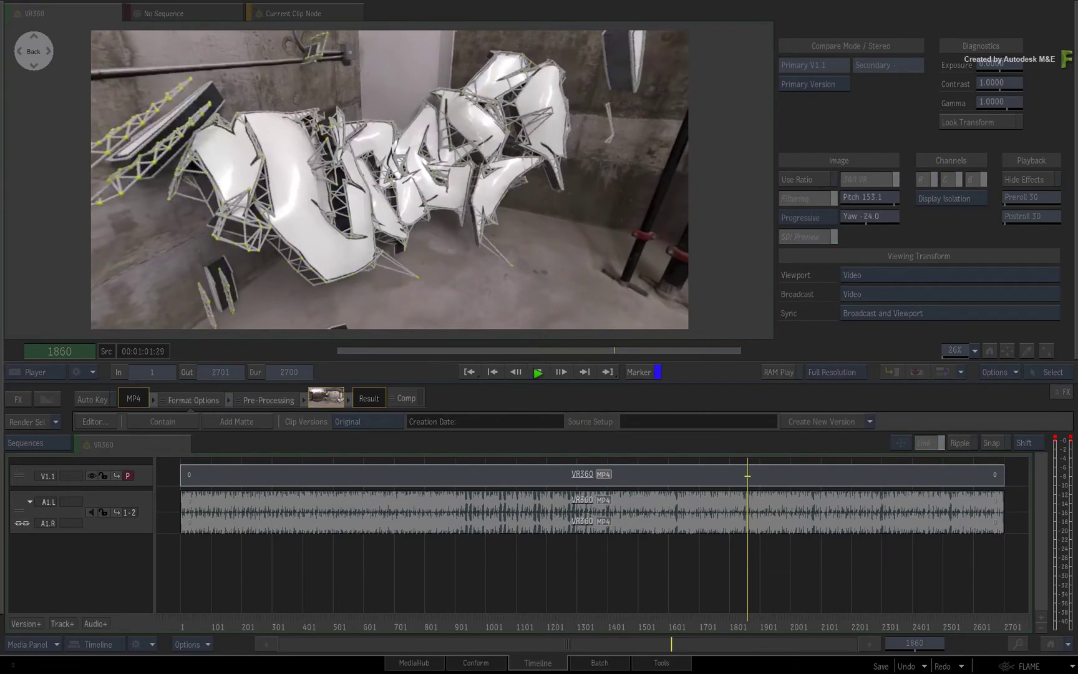
mouse_move(870, 197)
mouse_down()
mouse_move(900, 199)
mouse_move(866, 225)
mouse_up()
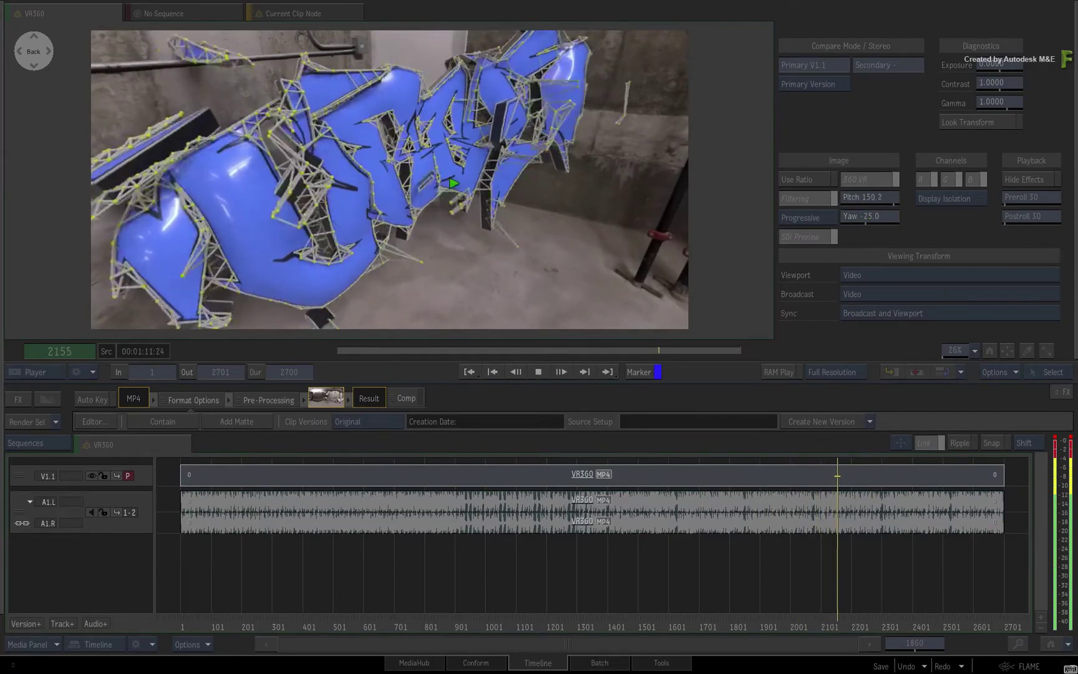
mouse_move(453, 183)
mouse_down()
mouse_move(444, 177)
mouse_move(511, 232)
mouse_up()
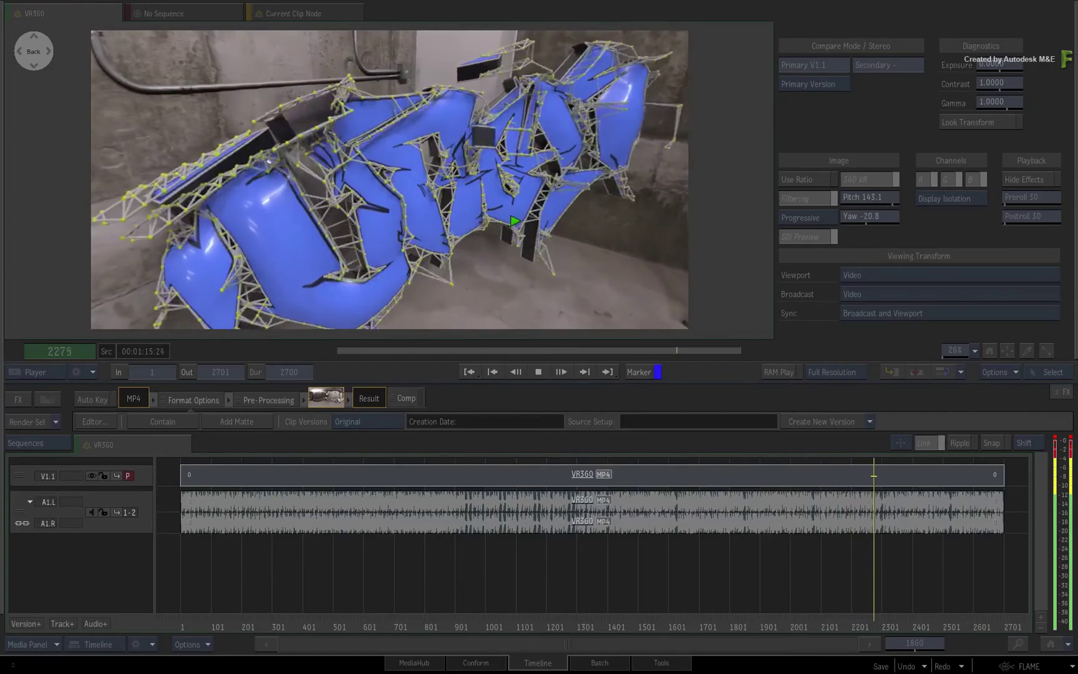
click(518, 222)
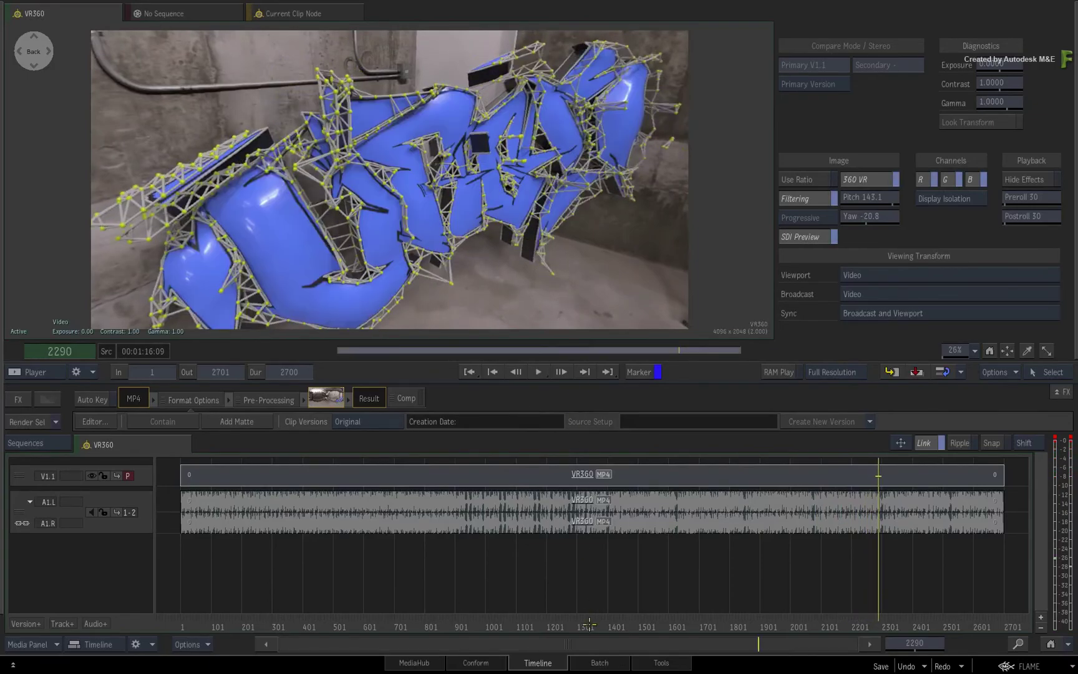
click(592, 663)
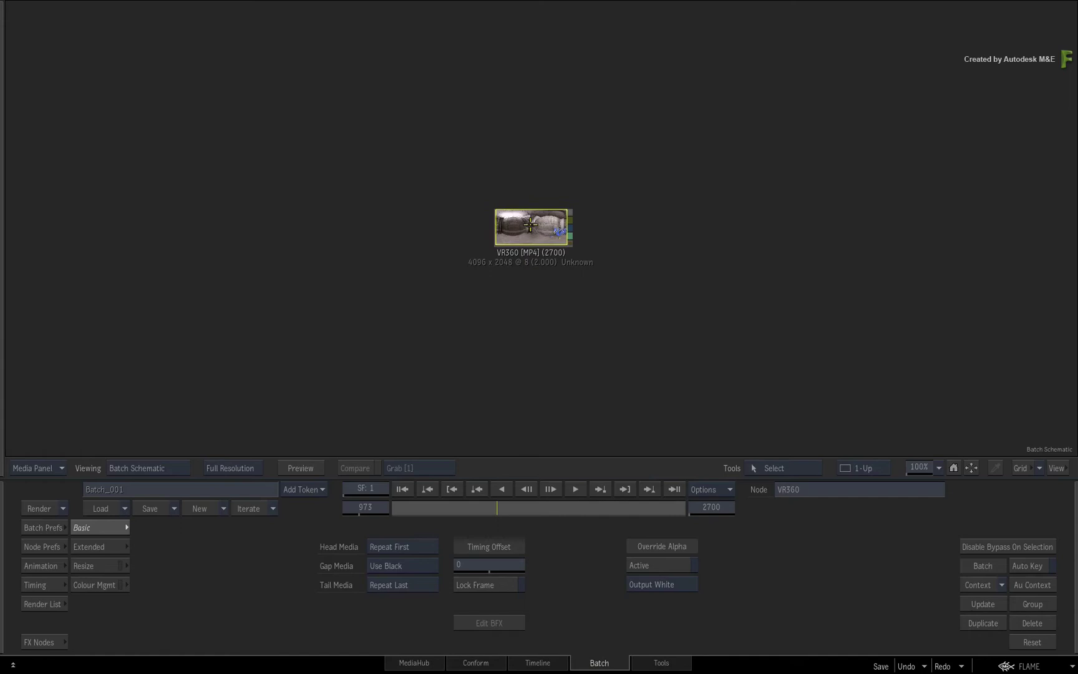
Show the VR360 result in the Batch viewer and toggle 360 VR from its context menu.
key(F4)
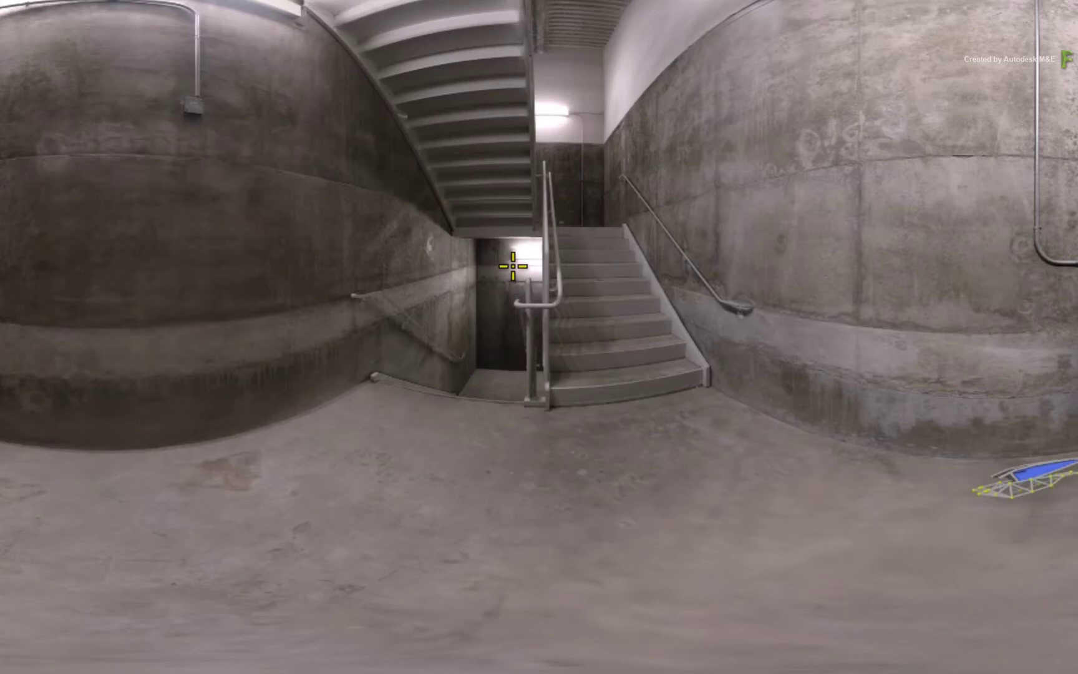
right_click(513, 266)
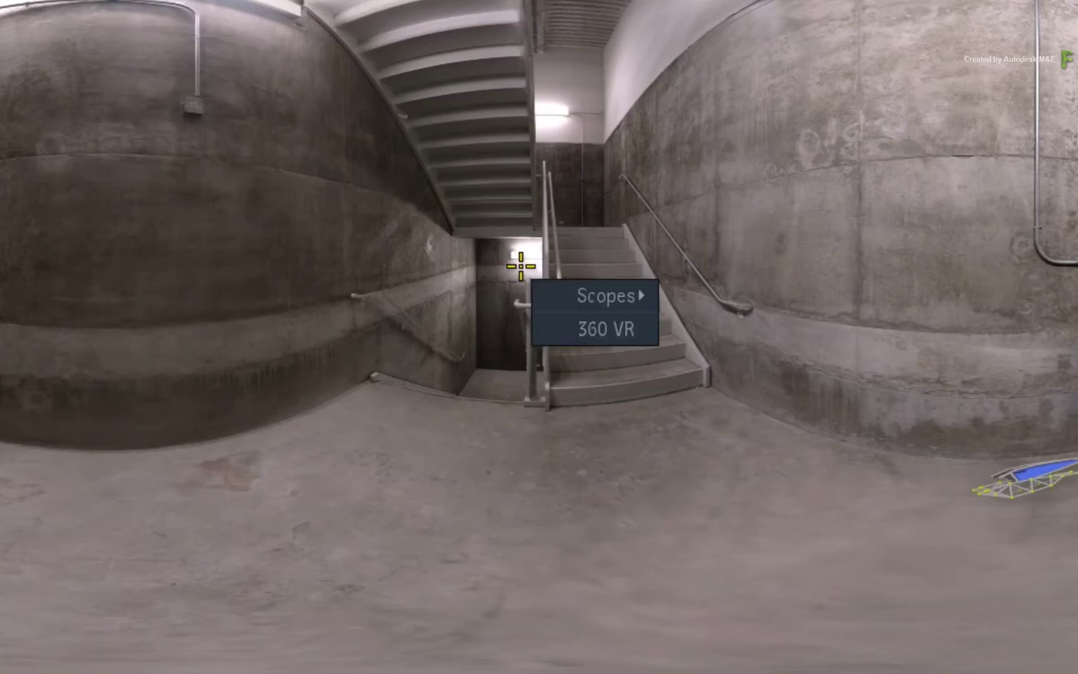
click(543, 335)
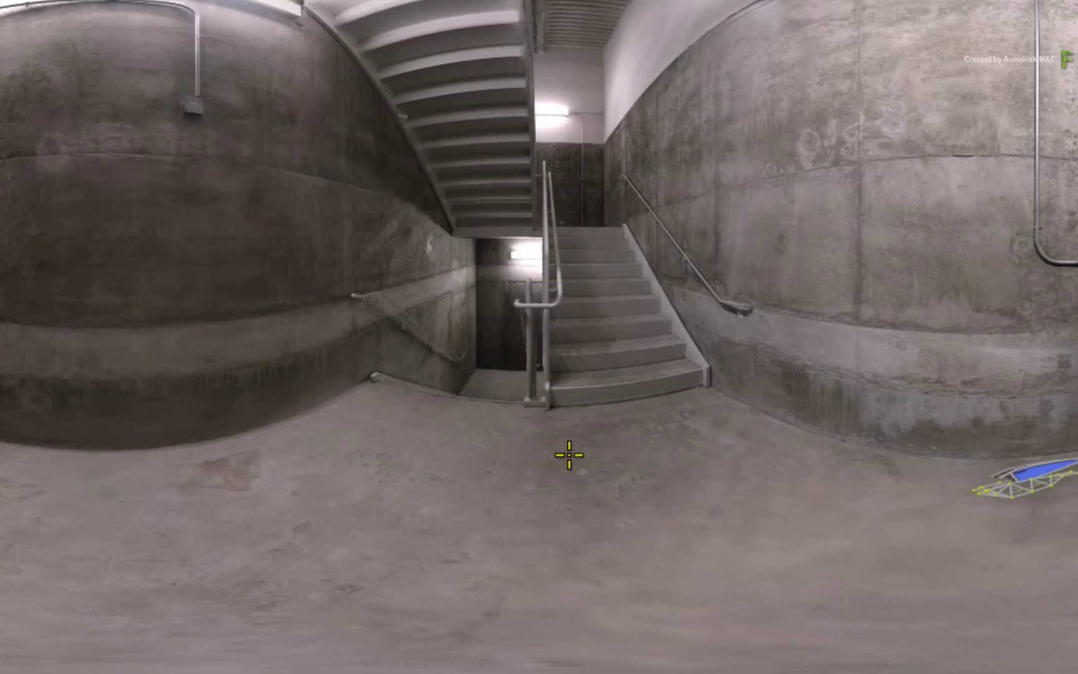
Enable 360 VR in the viewer settings, step back near frame 520, and face front.
click(1040, 273)
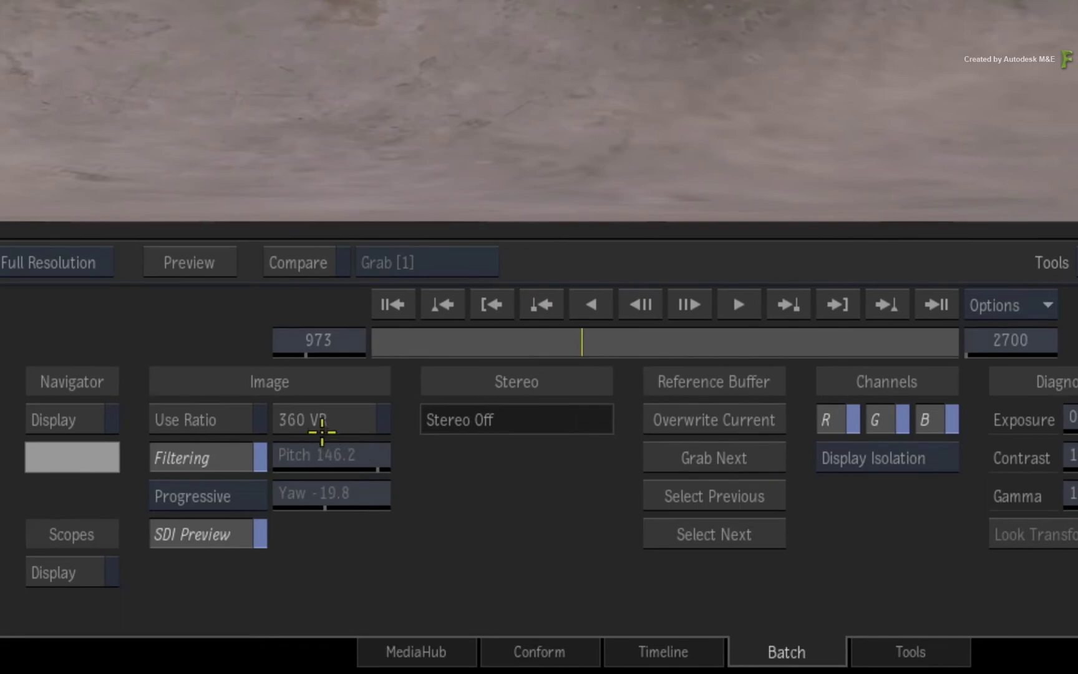
click(321, 418)
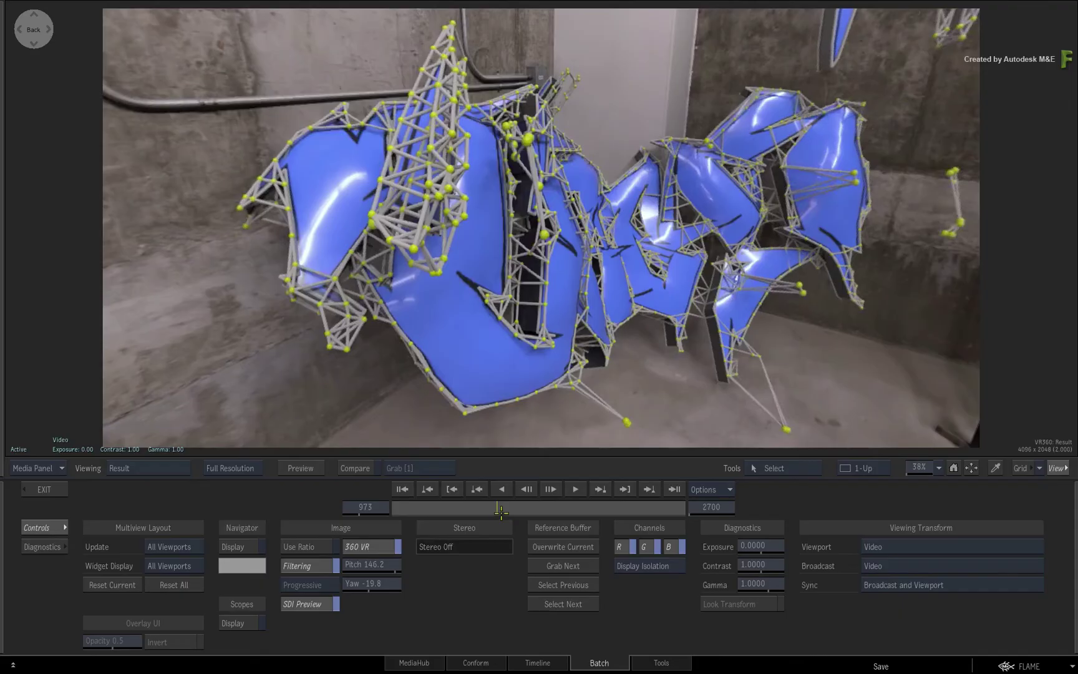
drag(499, 507, 407, 506)
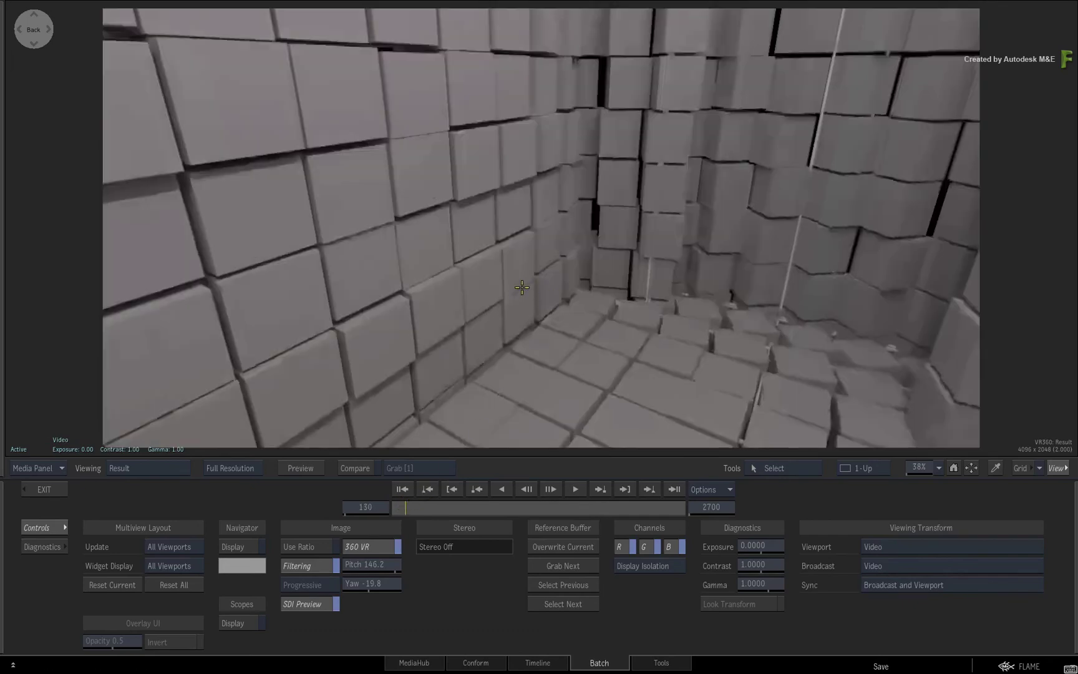
mouse_move(521, 287)
mouse_down()
mouse_move(604, 271)
mouse_move(506, 423)
mouse_up()
Turn 360 VR off to see the flat panorama, play it, and jump back to frame 572.
drag(404, 506, 440, 504)
click(388, 548)
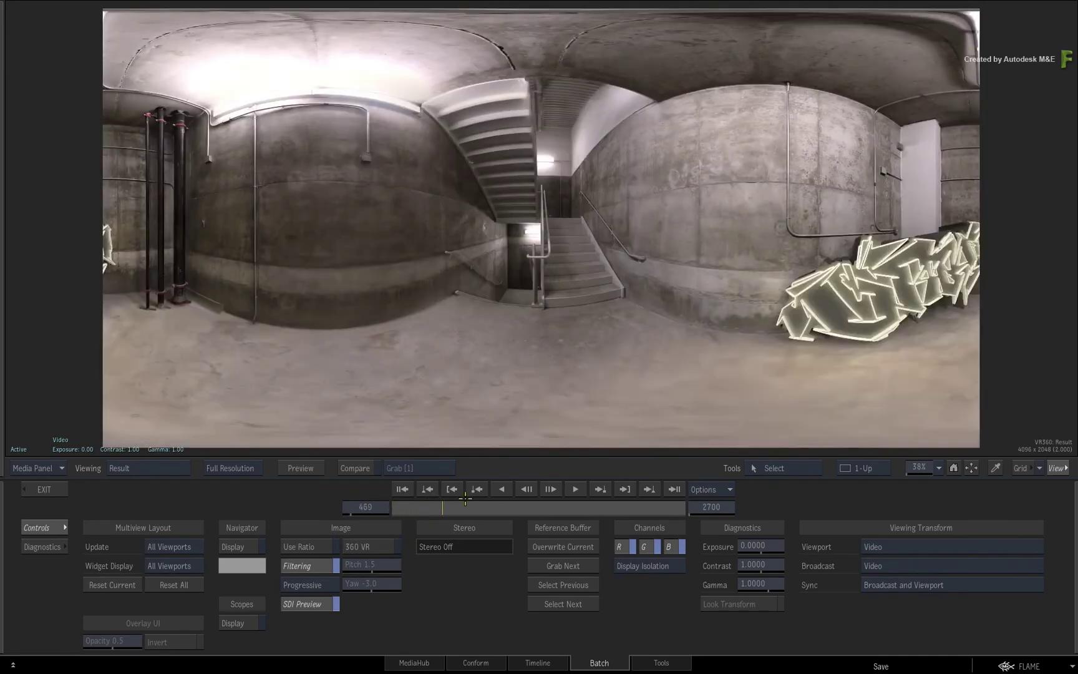
click(575, 489)
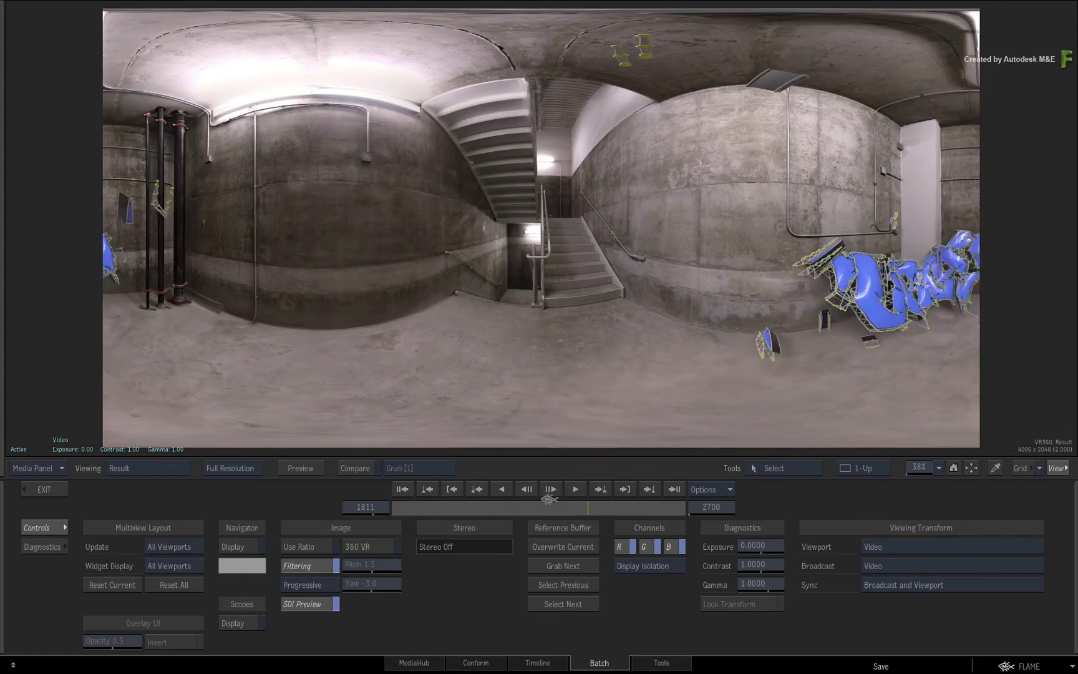
click(476, 491)
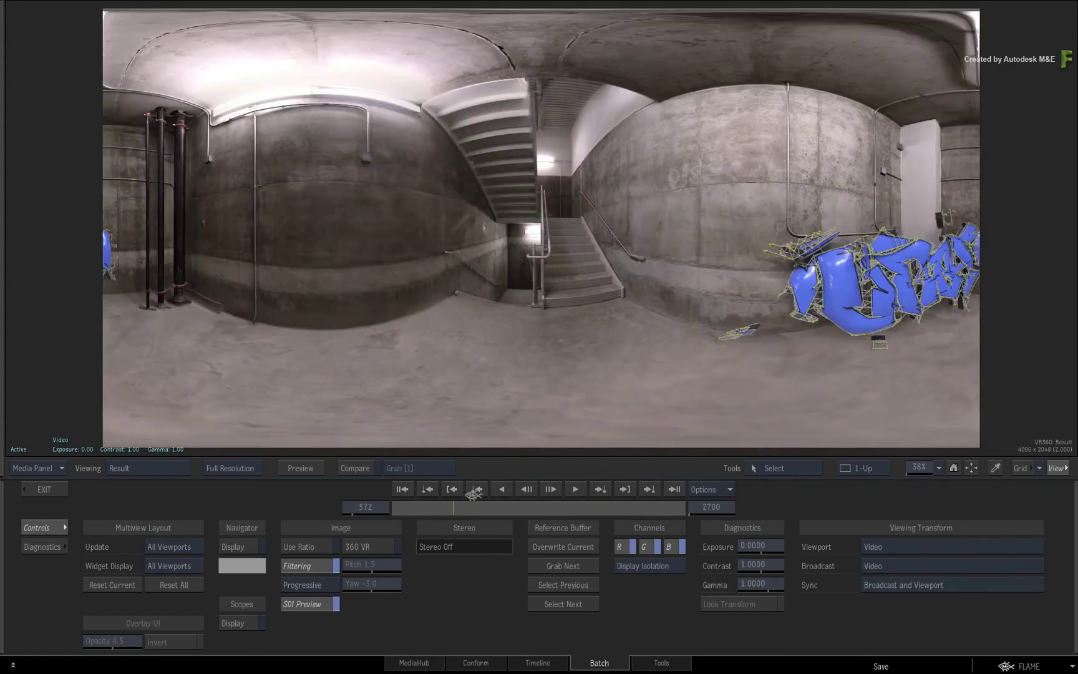